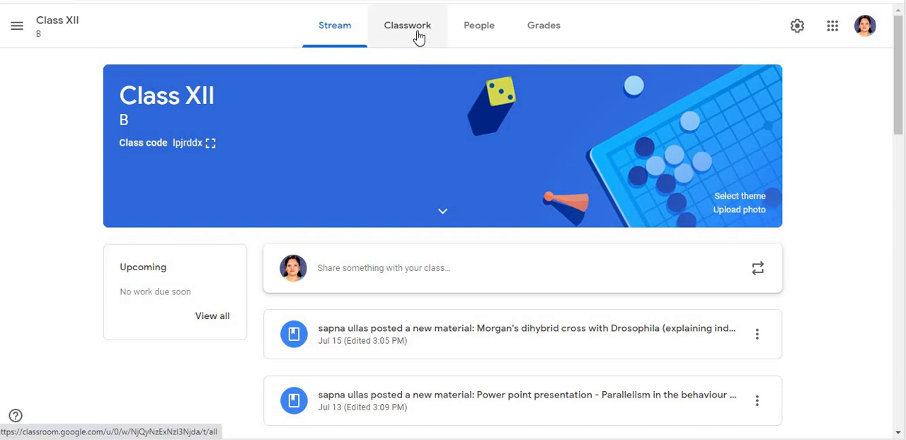
- Open the Class XII classwork page and browse through its topics and materials
click(419, 36)
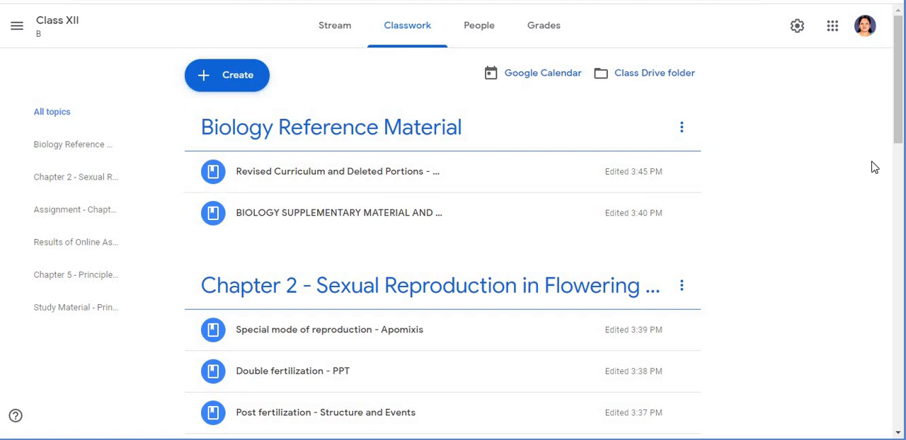
drag(899, 149, 901, 174)
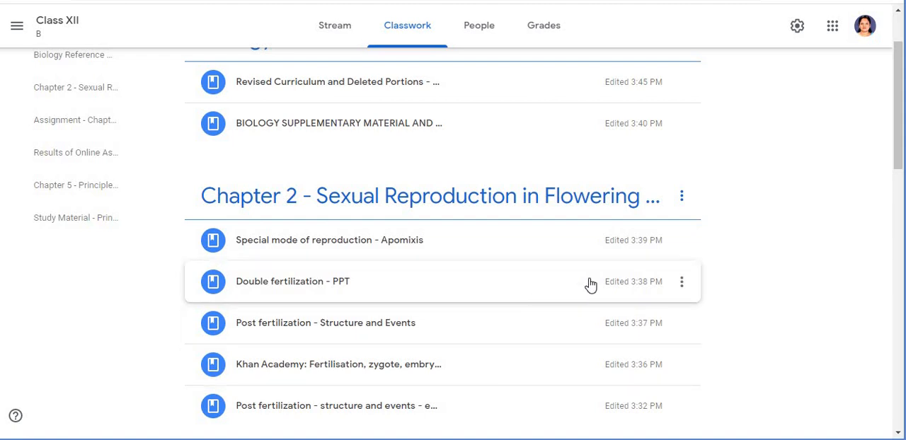
drag(901, 145, 901, 211)
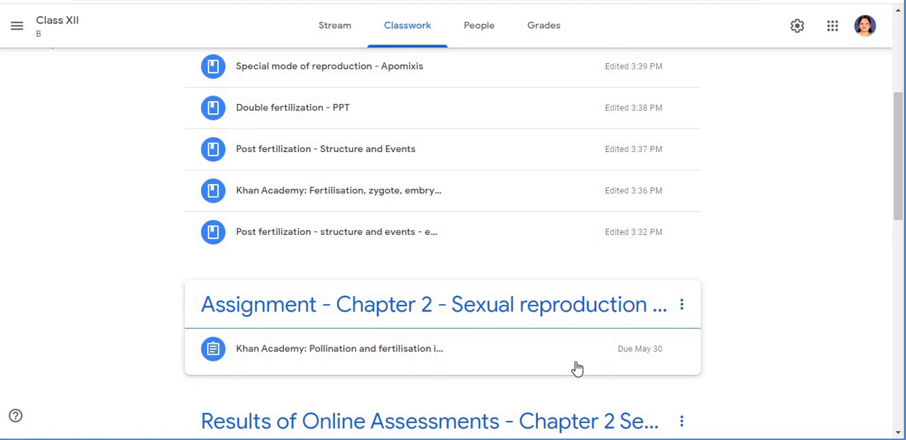
click(899, 243)
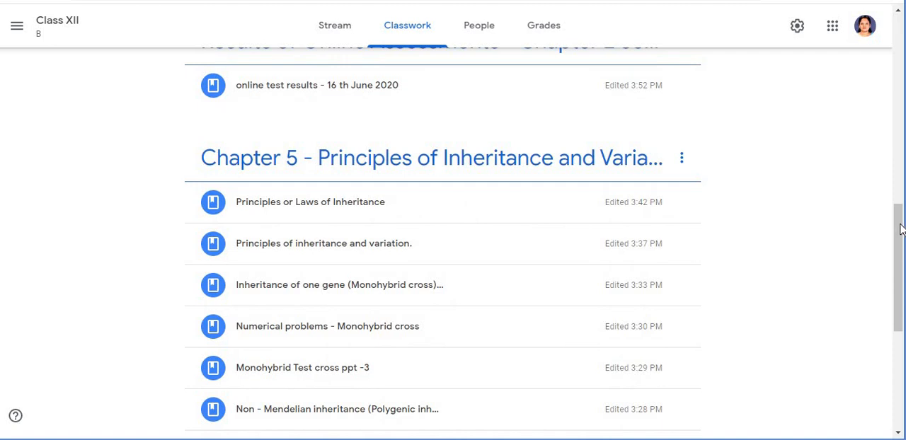
drag(899, 228, 897, 175)
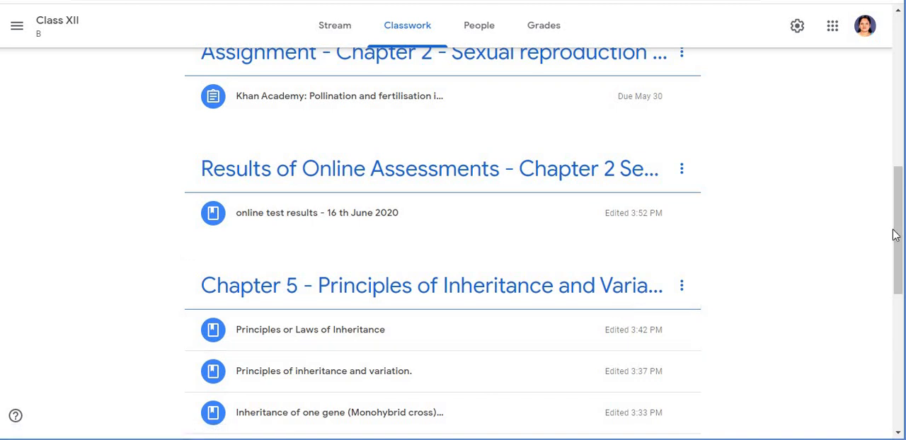
drag(897, 236, 898, 265)
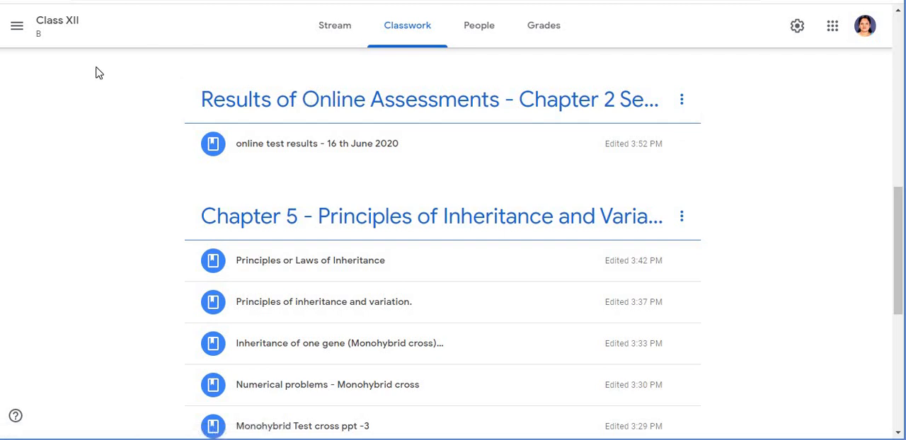
- Switch to the Class X A class and browse its classwork topics and the Create options
click(17, 28)
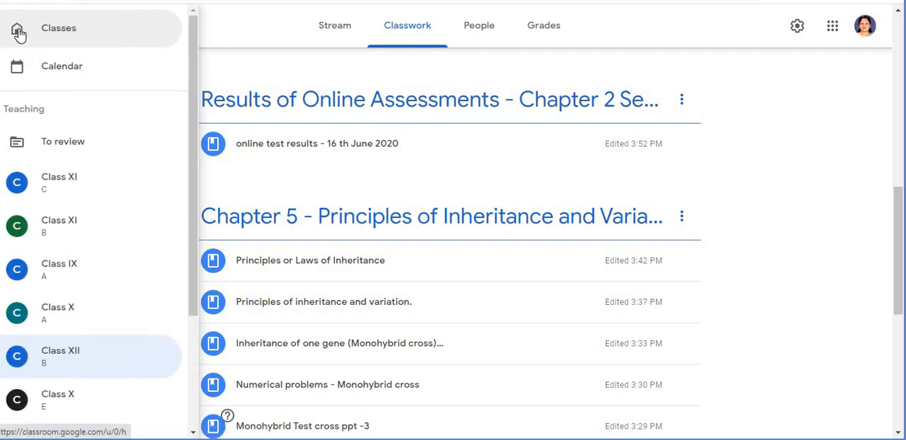
click(62, 314)
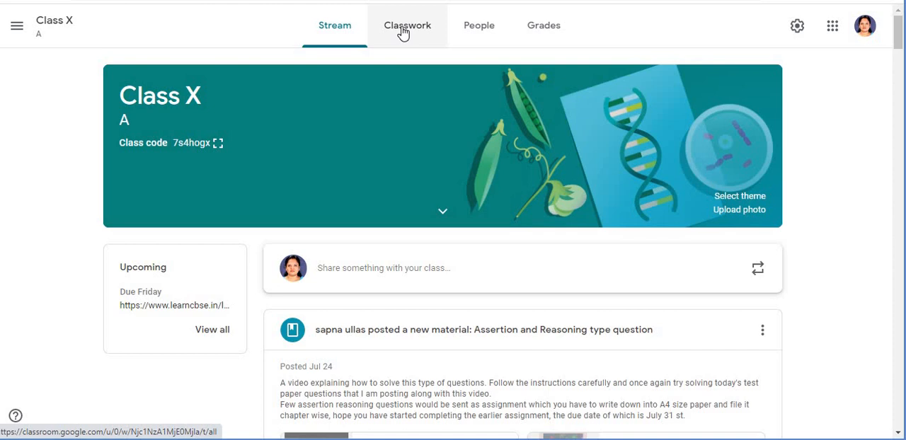
click(405, 28)
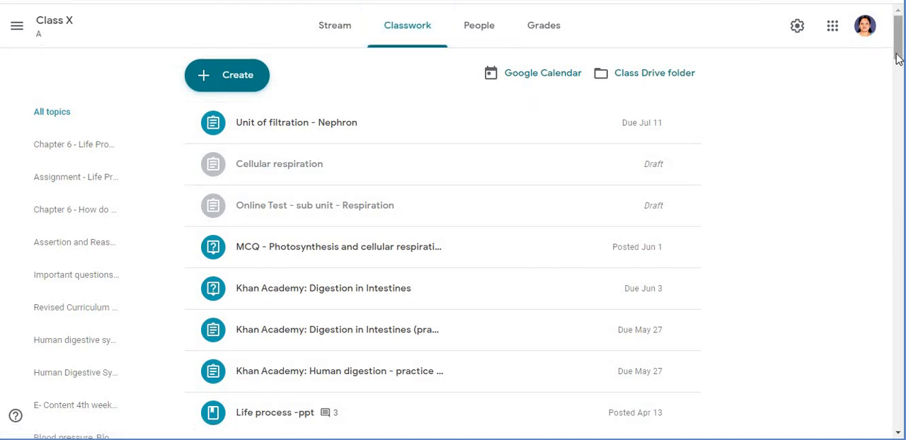
drag(897, 59, 901, 90)
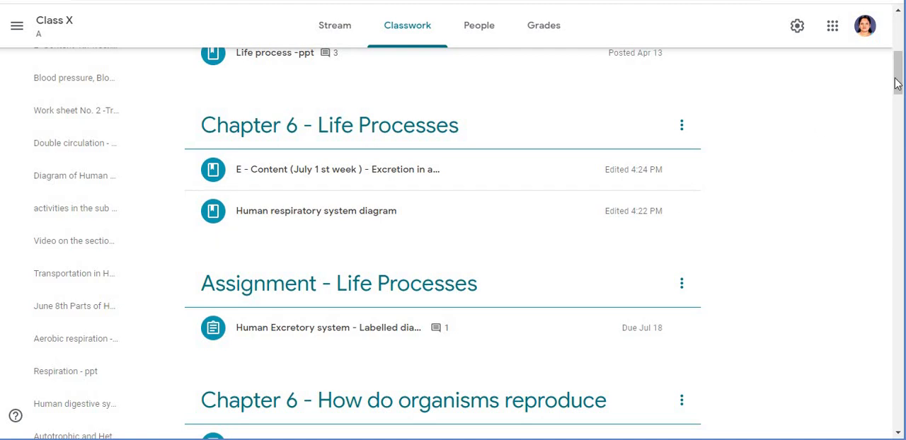
drag(897, 83, 898, 161)
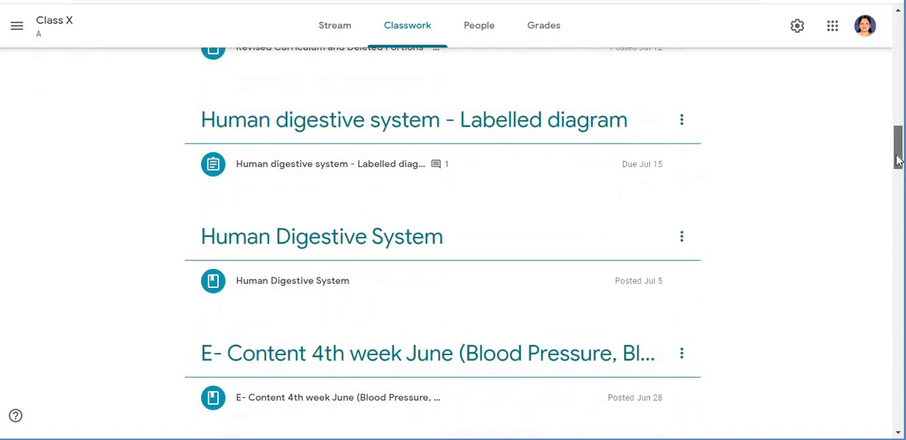
drag(897, 161, 898, 161)
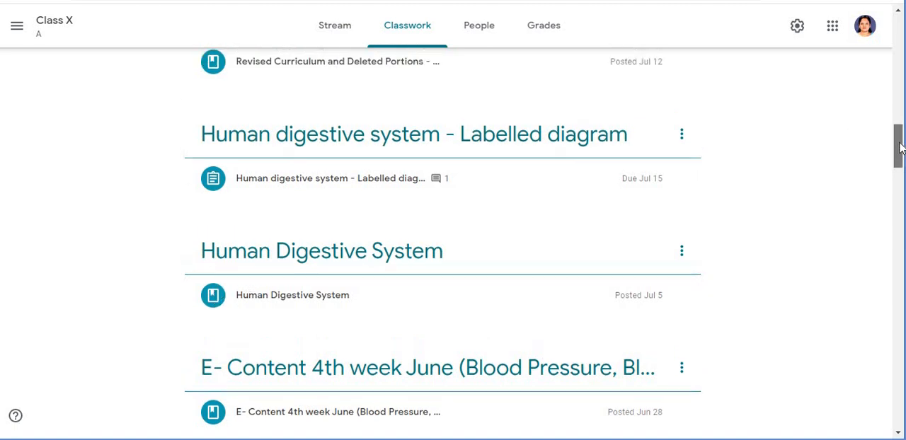
scroll(896, 141, up, 7)
drag(885, 92, 888, 36)
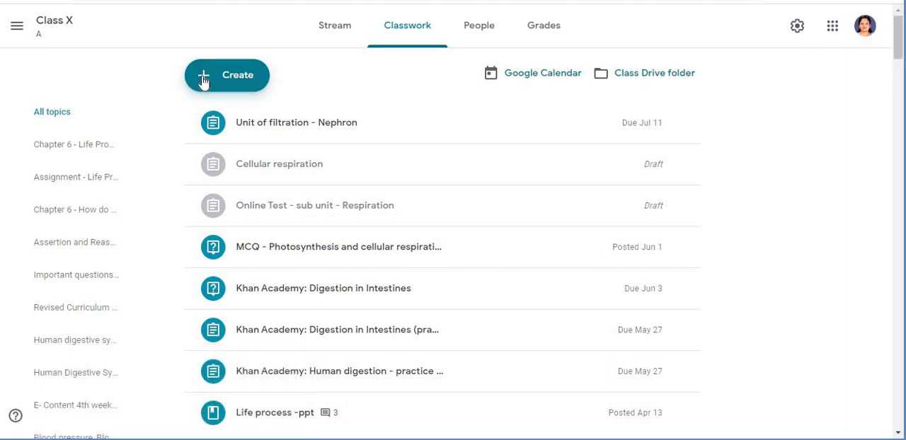
click(205, 83)
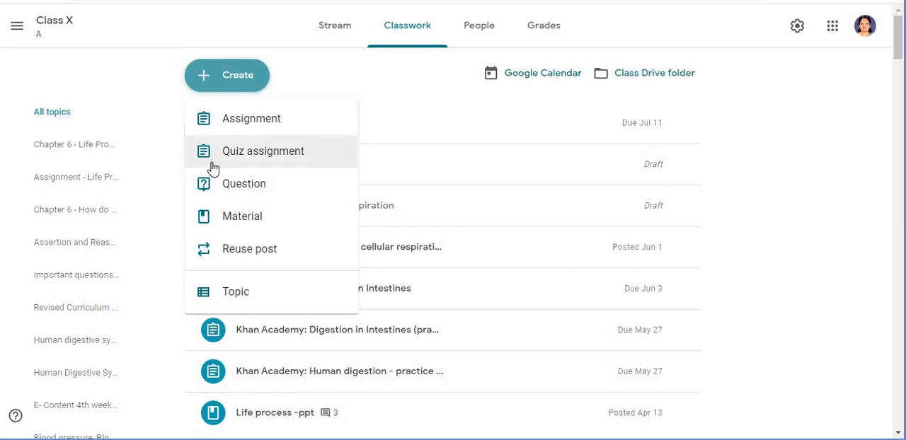
click(855, 233)
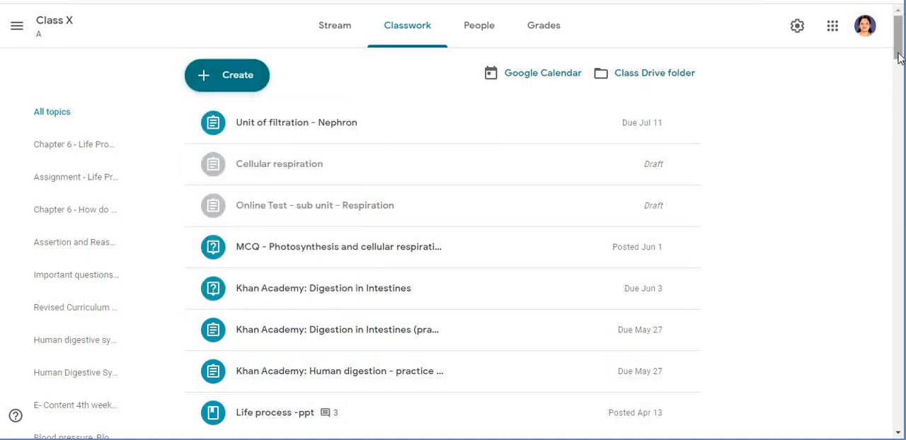
- Edit the Human Digestive System material, change its topic to Chapter 6 - Life Processes, and save
drag(899, 58, 896, 163)
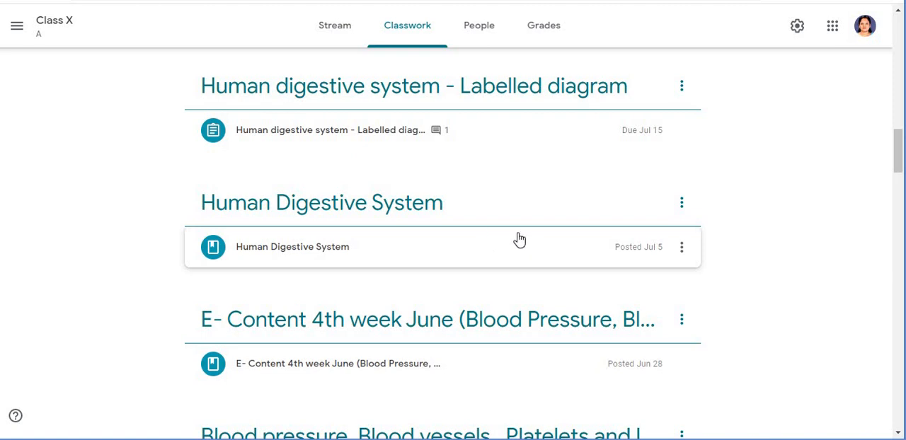
click(682, 250)
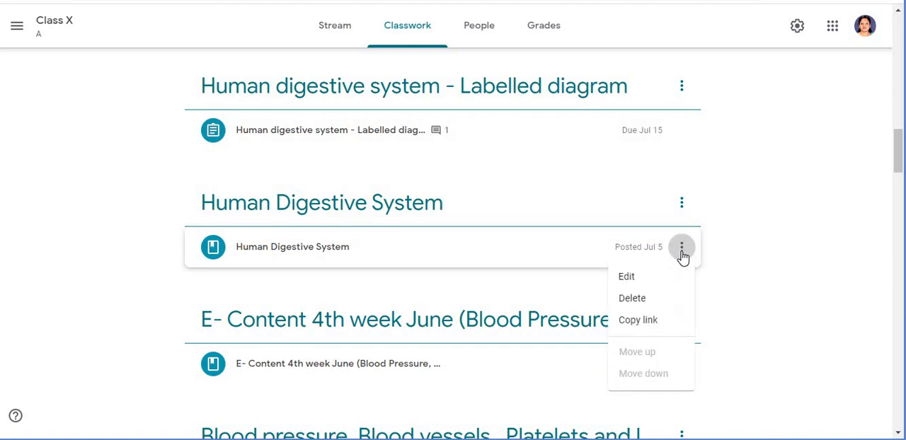
click(639, 281)
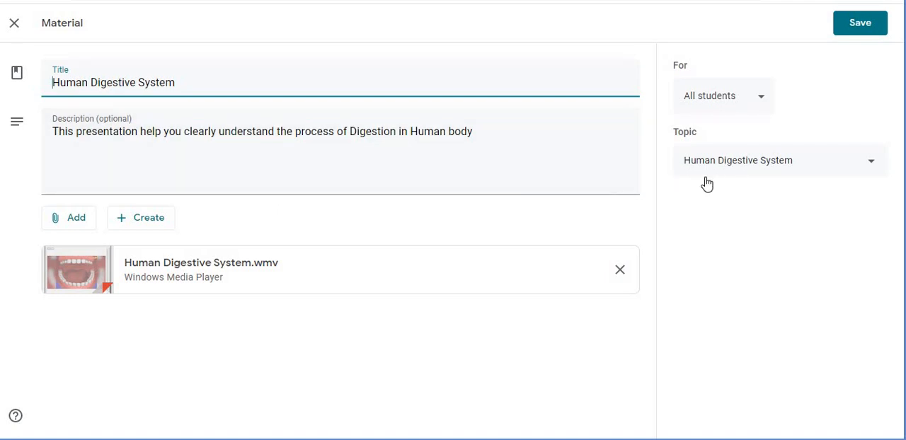
click(824, 170)
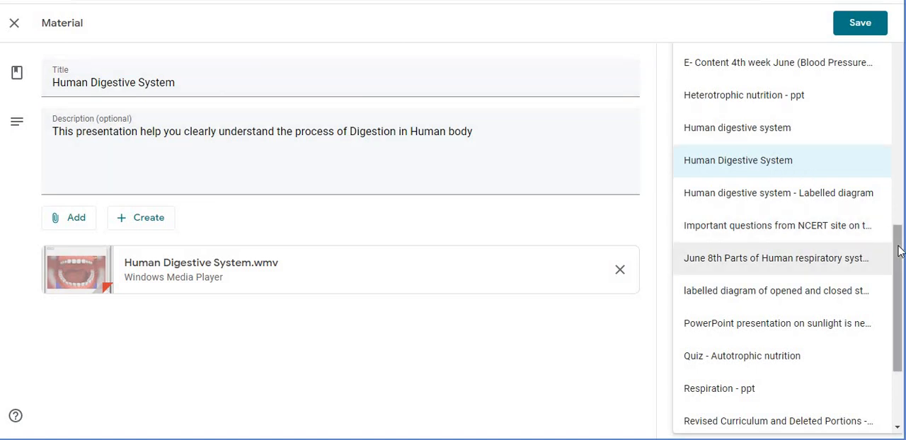
drag(900, 251, 900, 132)
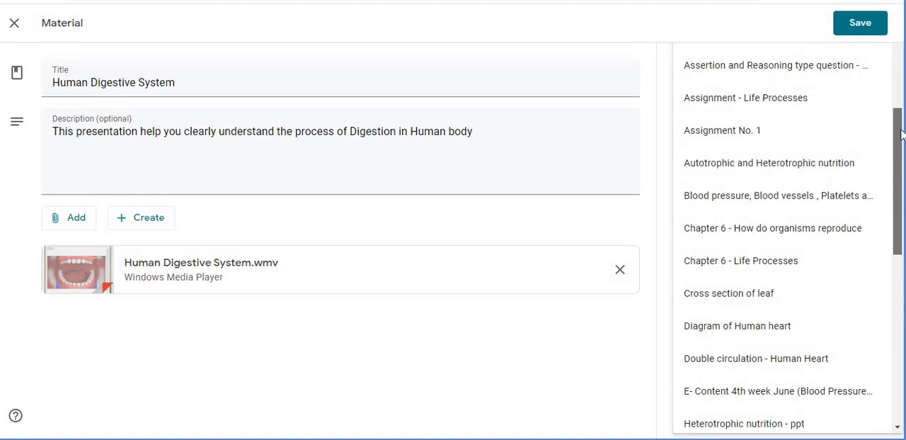
key(super+c)
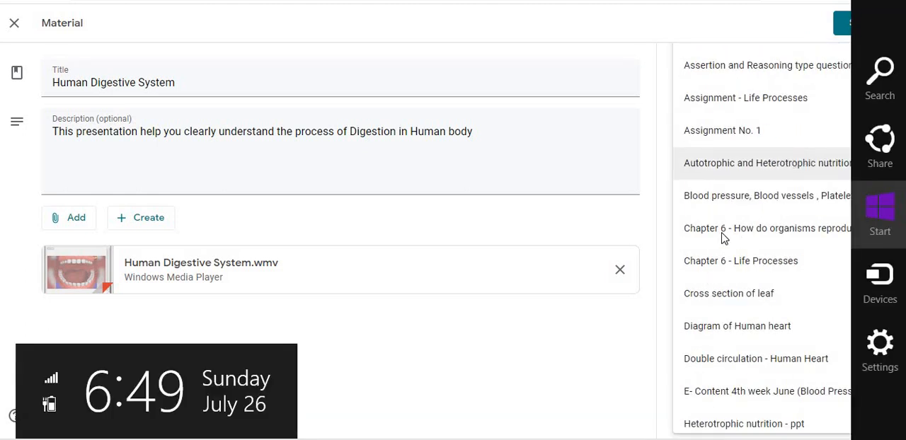
click(817, 259)
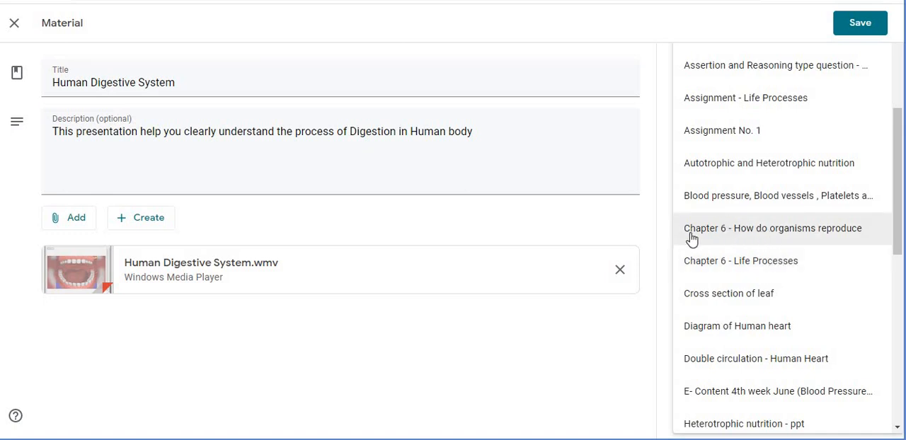
click(746, 262)
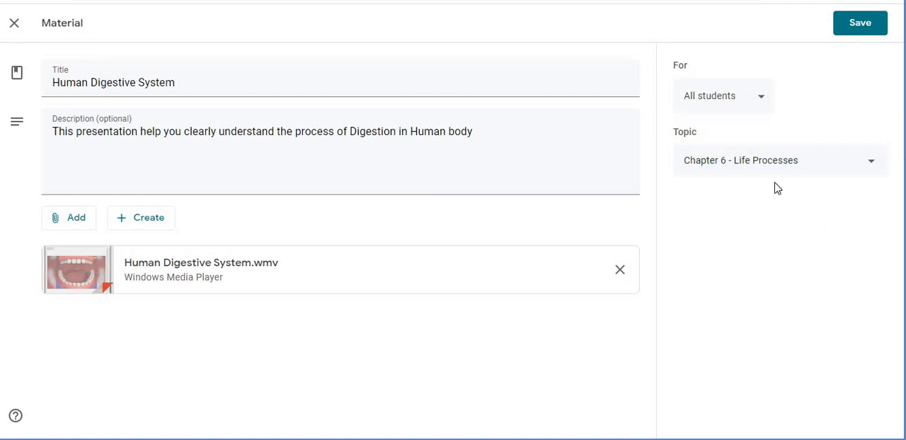
click(859, 26)
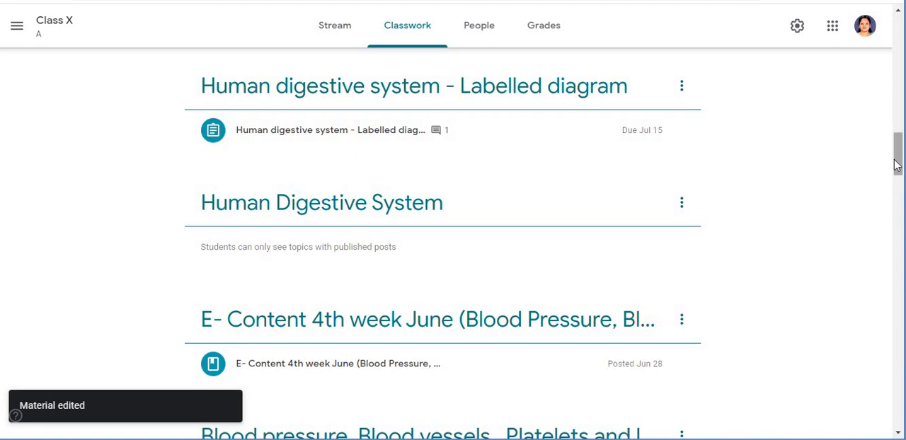
- Delete the empty Human Digestive System topic from the classwork page
drag(893, 162, 890, 84)
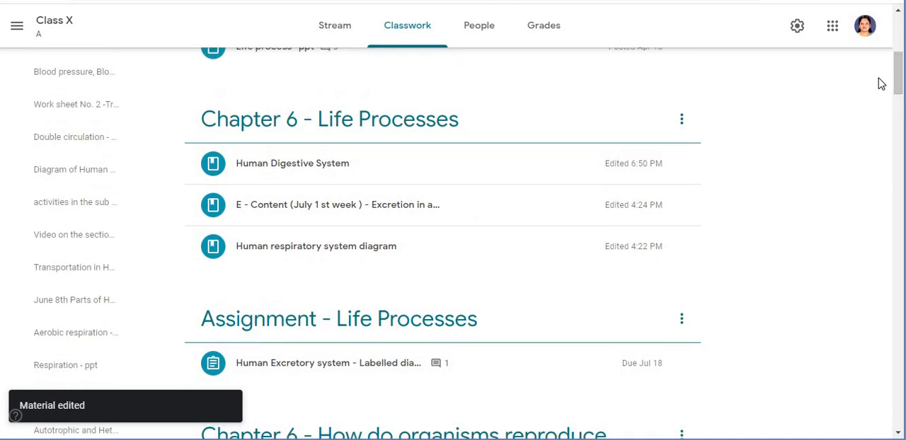
key(super+c)
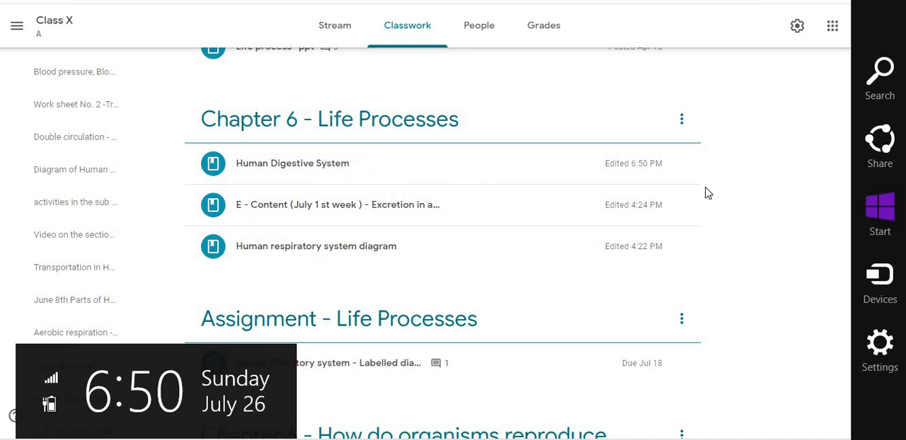
click(764, 191)
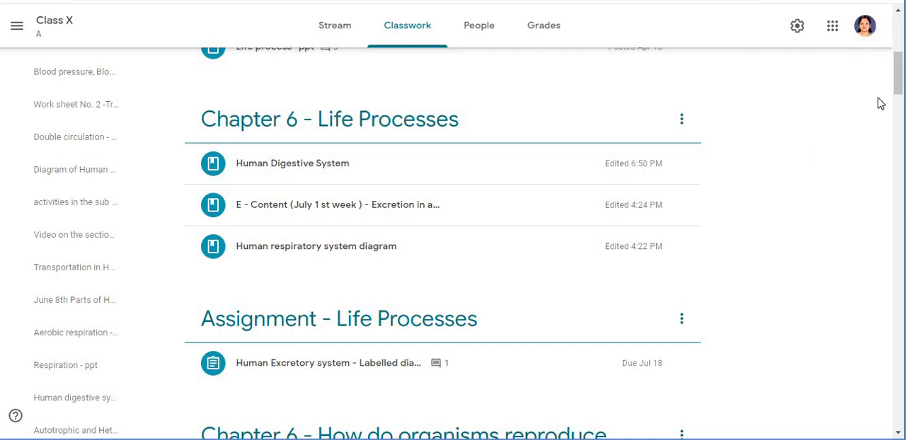
drag(900, 88, 900, 140)
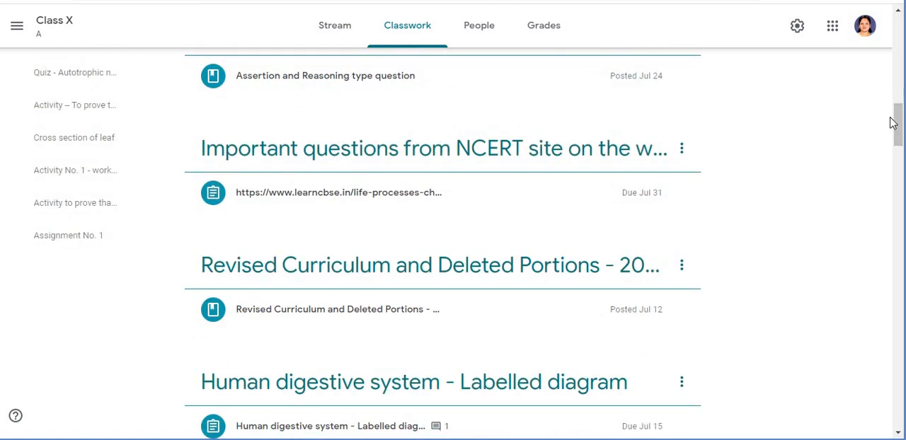
drag(899, 123, 898, 153)
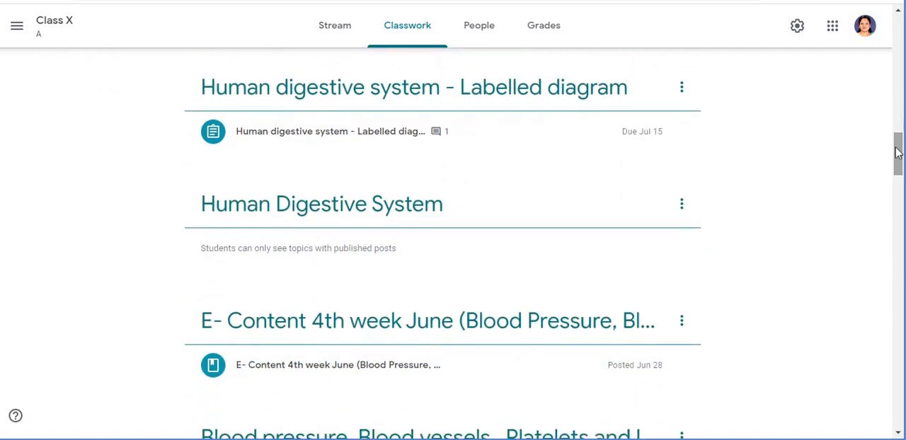
key(super+c)
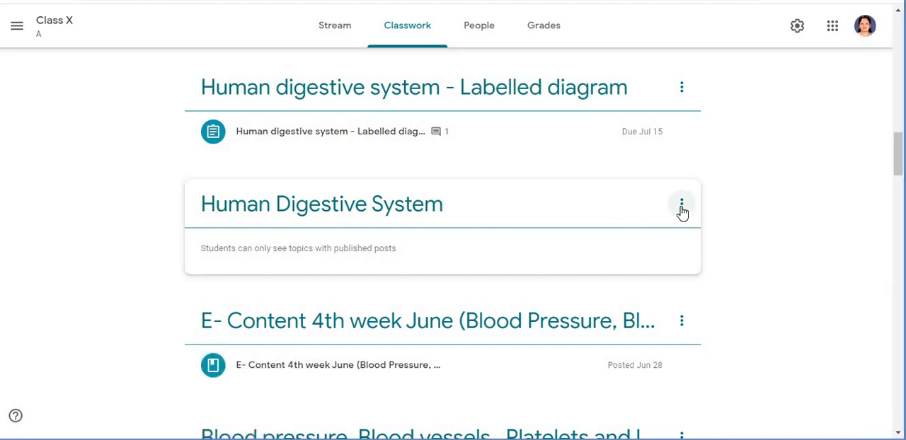
click(682, 207)
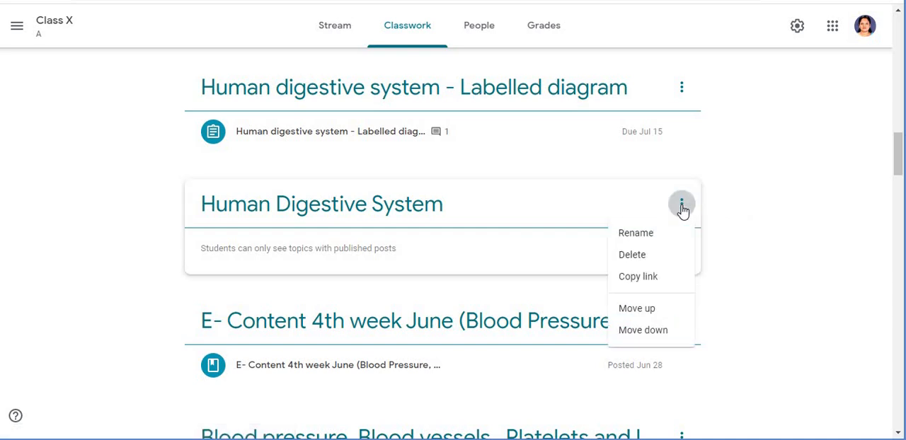
click(626, 258)
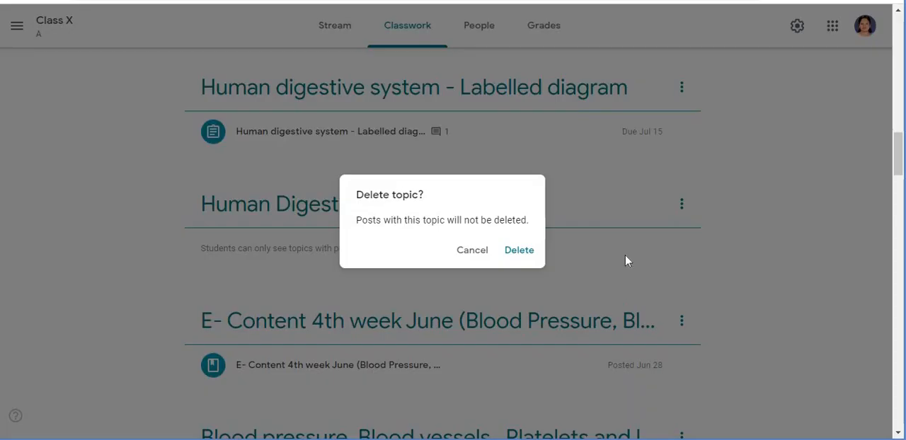
click(533, 257)
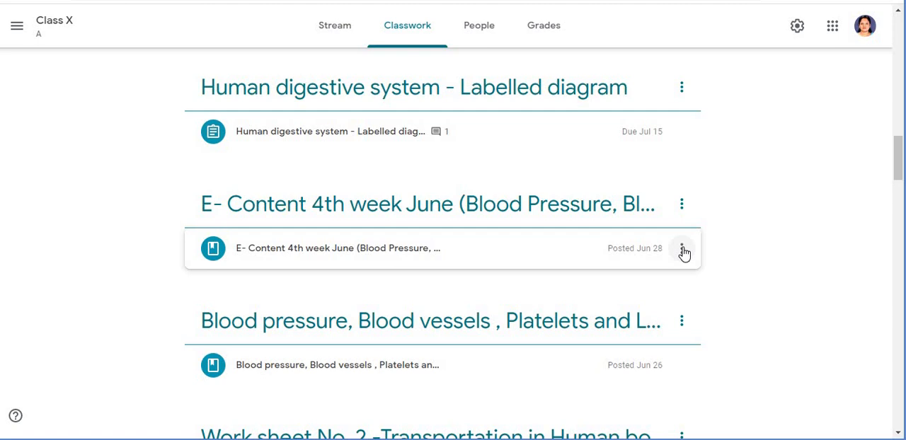
- Edit the E- Content 4th week June material, change its topic to Chapter 6 - Life Processes, and save
click(682, 250)
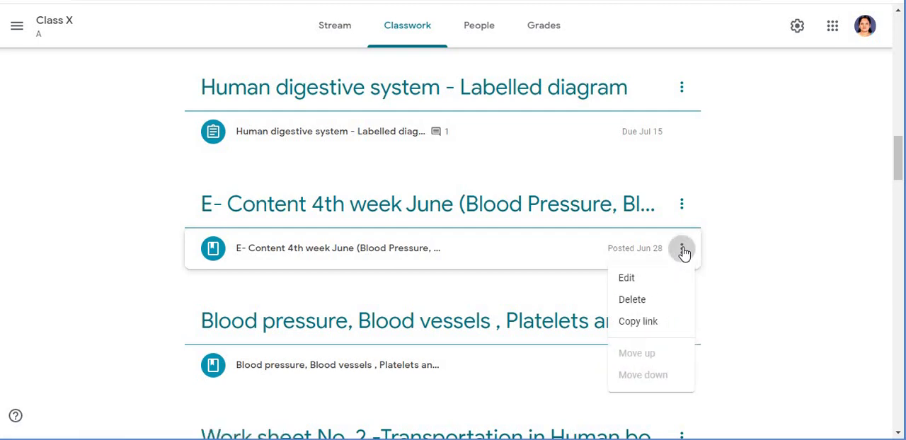
click(642, 282)
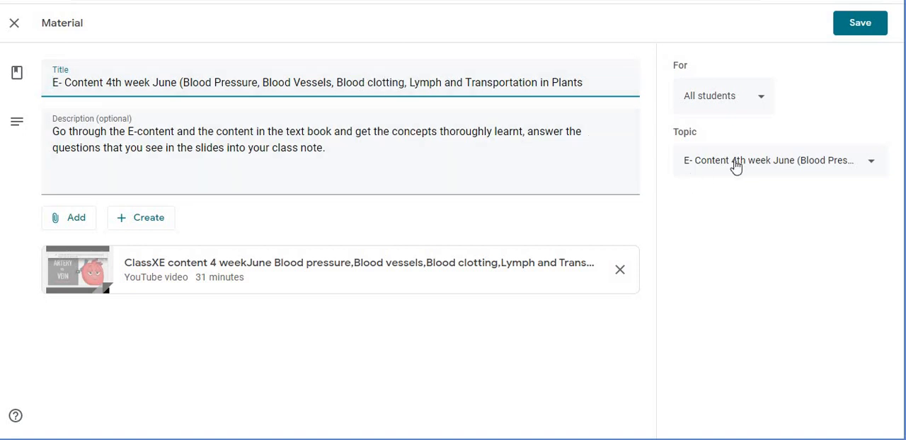
click(773, 163)
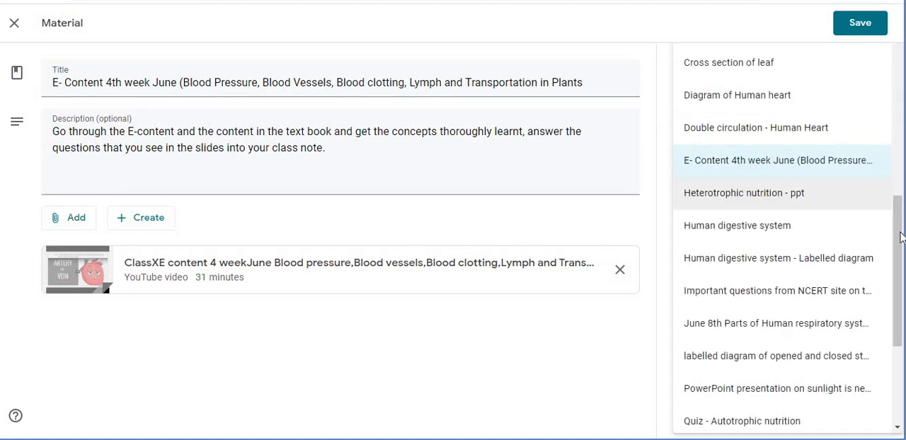
drag(902, 234, 895, 173)
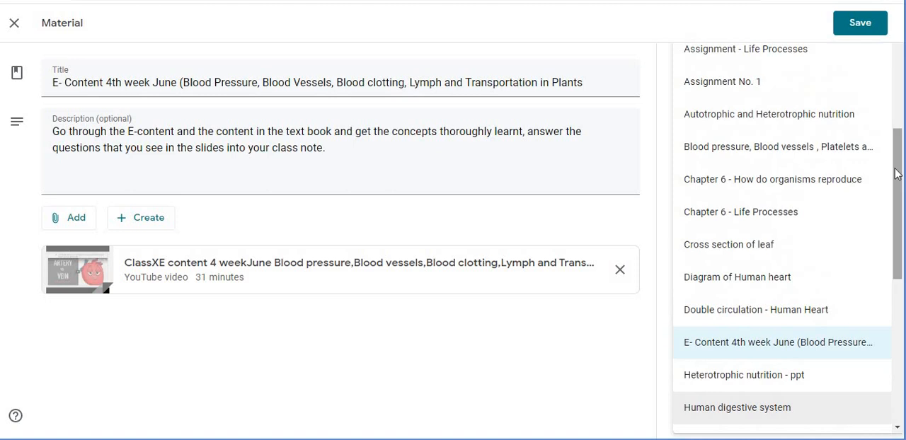
key(super+c)
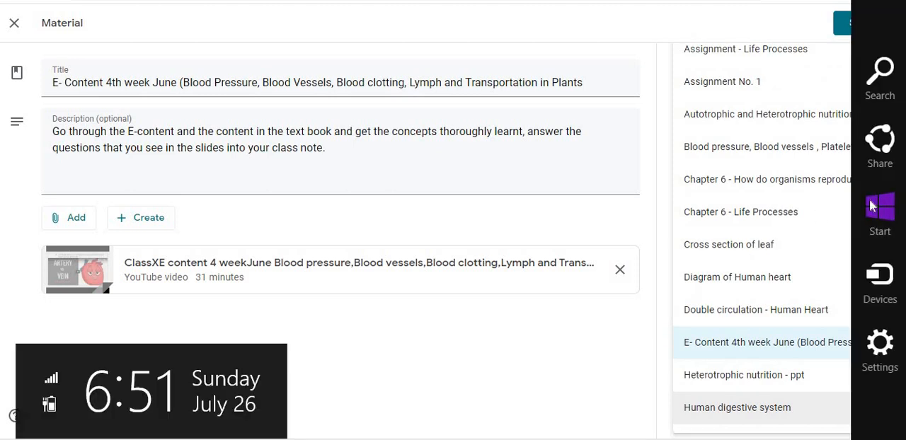
click(773, 214)
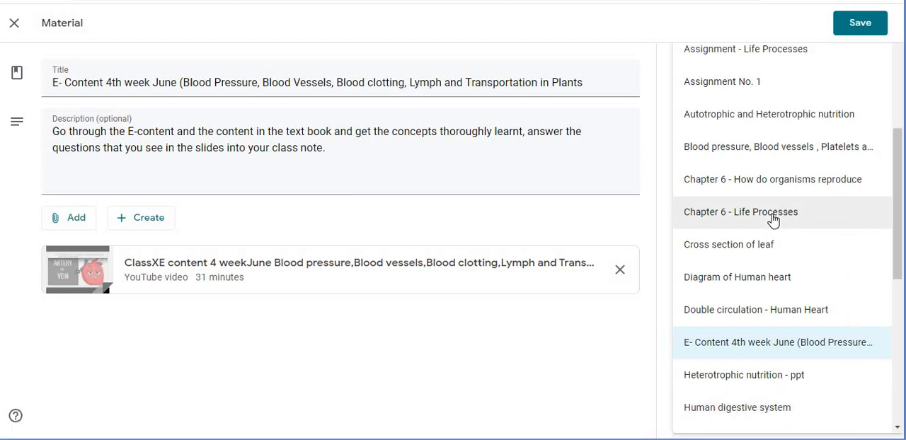
click(772, 216)
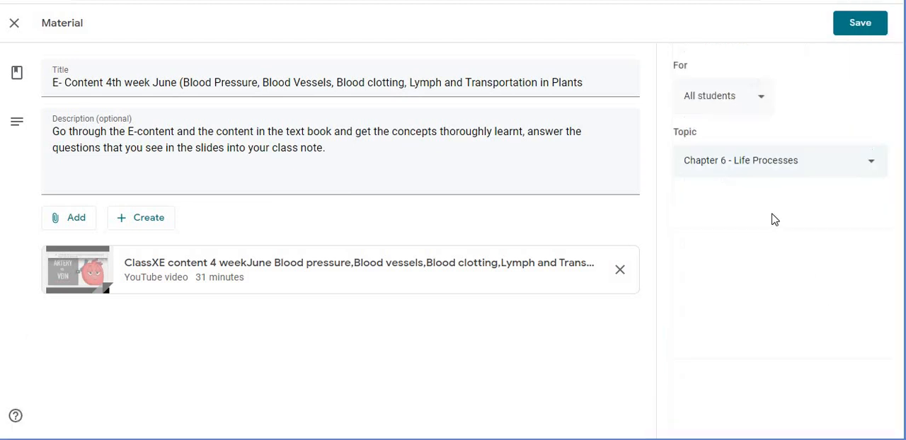
click(868, 27)
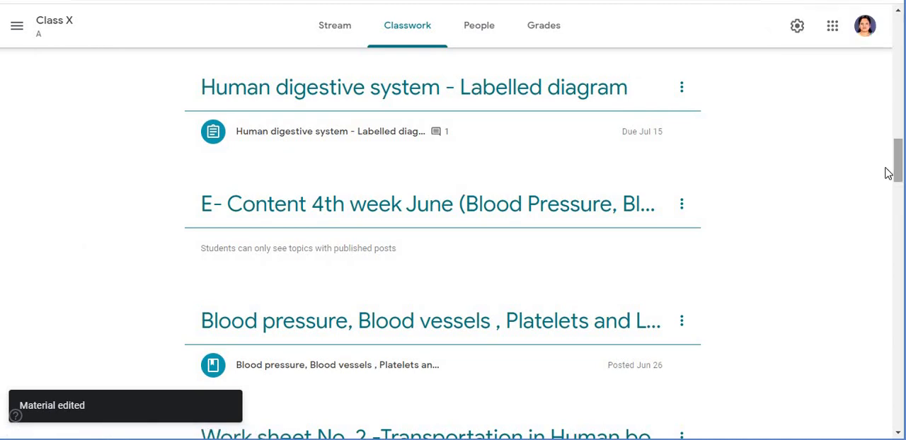
- Delete the now-empty E- Content 4th week June topic from the classwork page
drag(898, 169, 883, 74)
key(super+c)
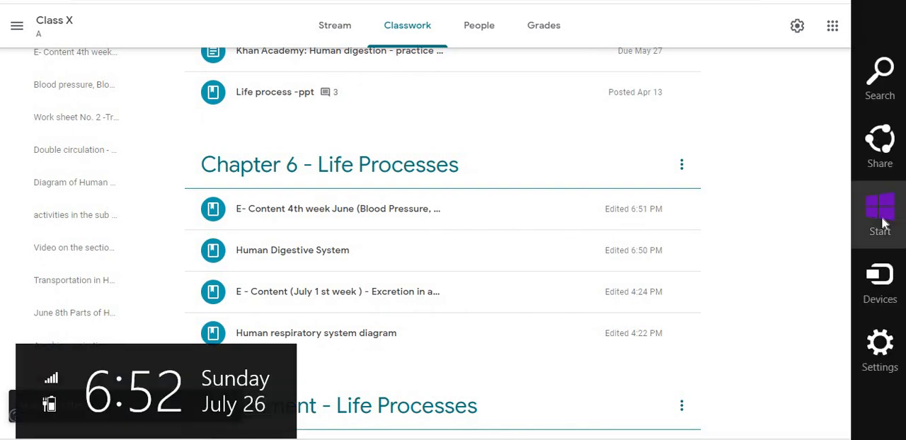
click(826, 224)
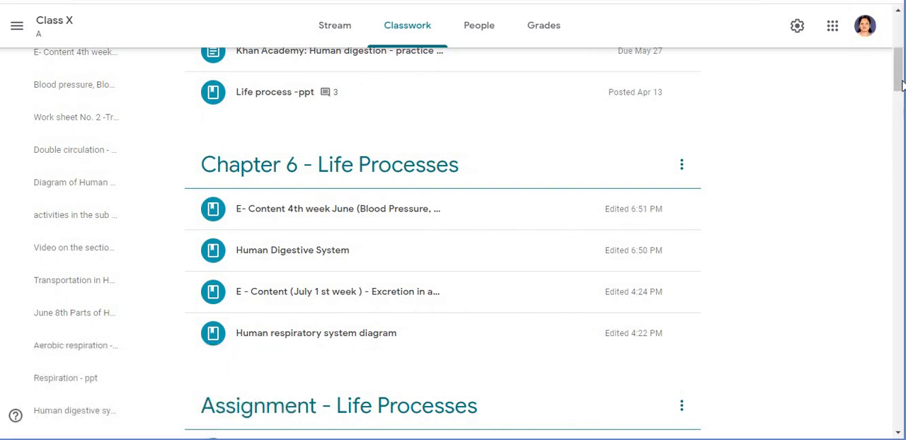
drag(902, 85, 903, 180)
key(super+c)
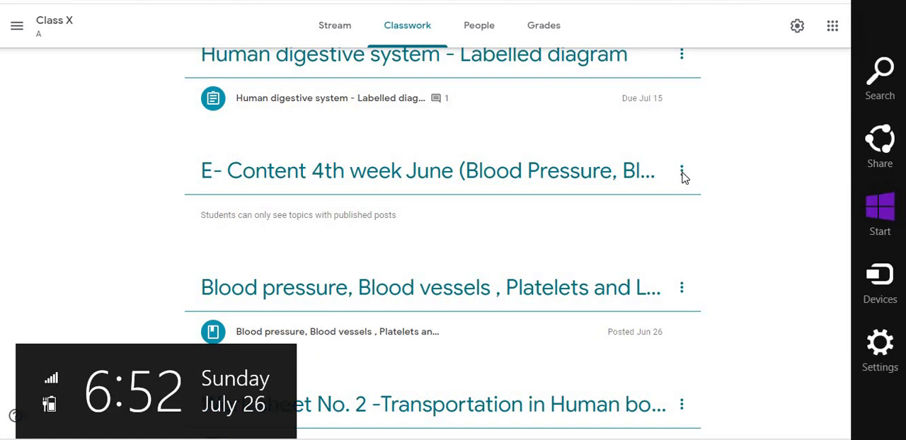
click(684, 178)
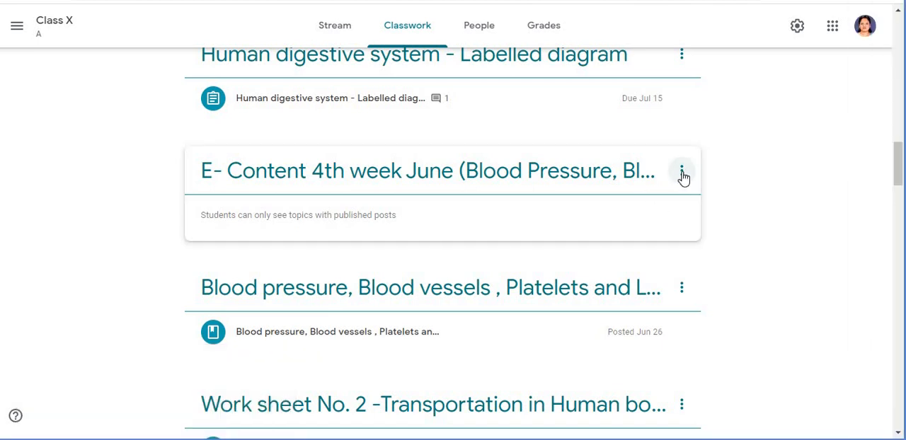
click(683, 175)
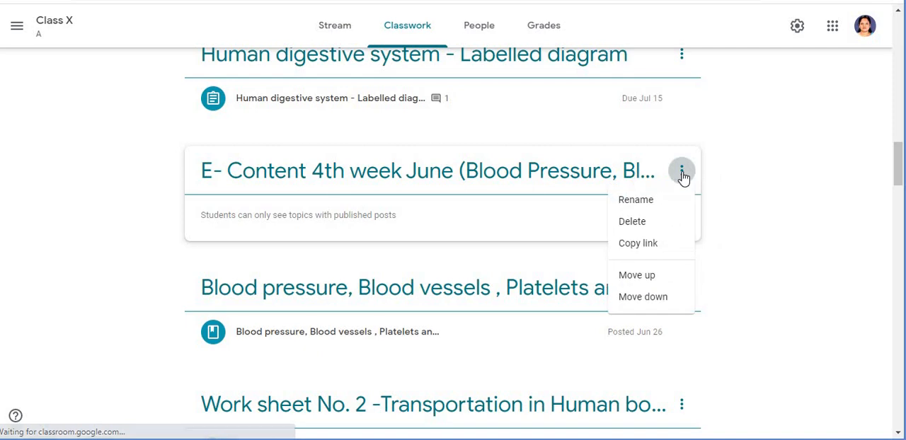
click(634, 223)
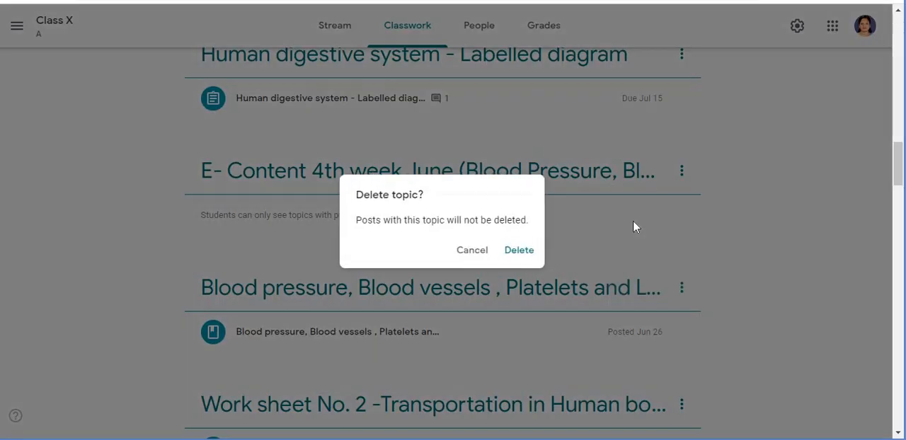
click(516, 255)
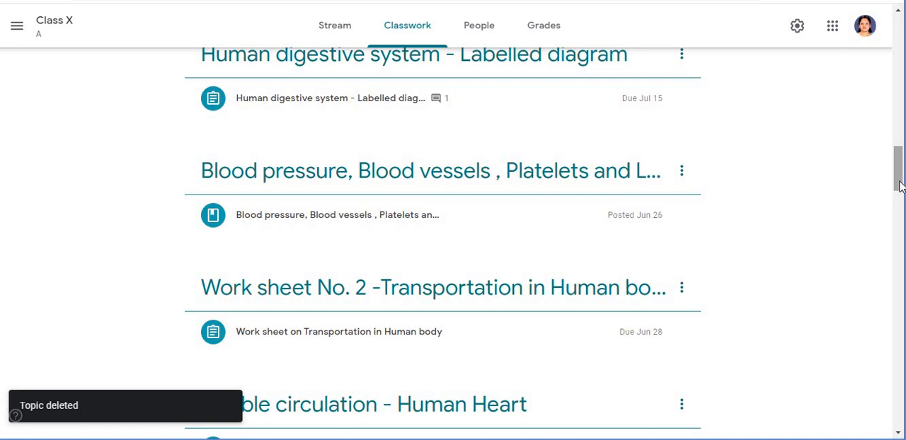
- Try to rename the Chapter 6 - How do organisms reproduce topic to Chapter 8 - How do organisms reproduce
drag(900, 181, 898, 407)
drag(902, 376, 898, 119)
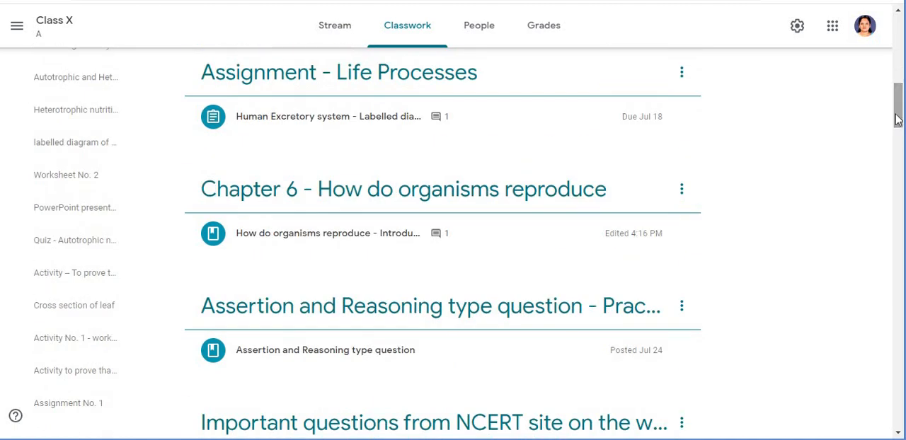
key(super+c)
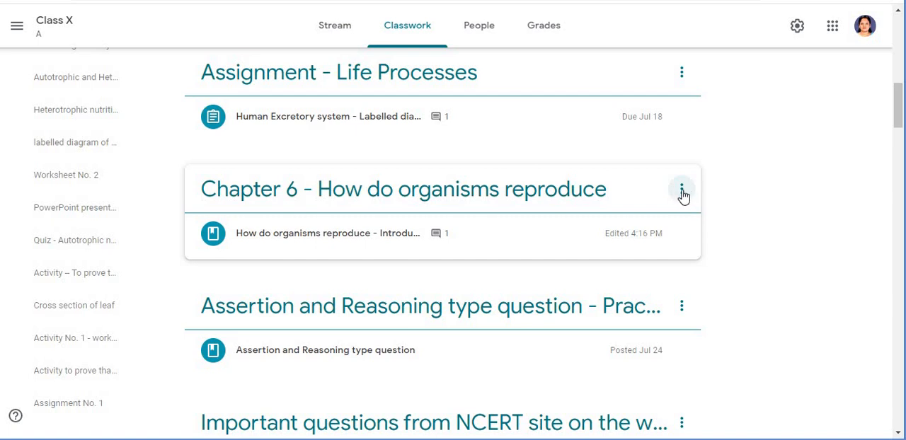
click(681, 191)
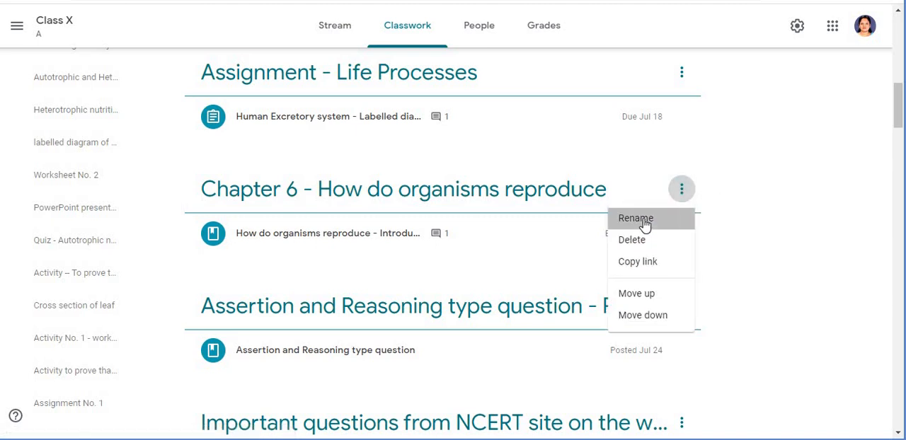
click(645, 225)
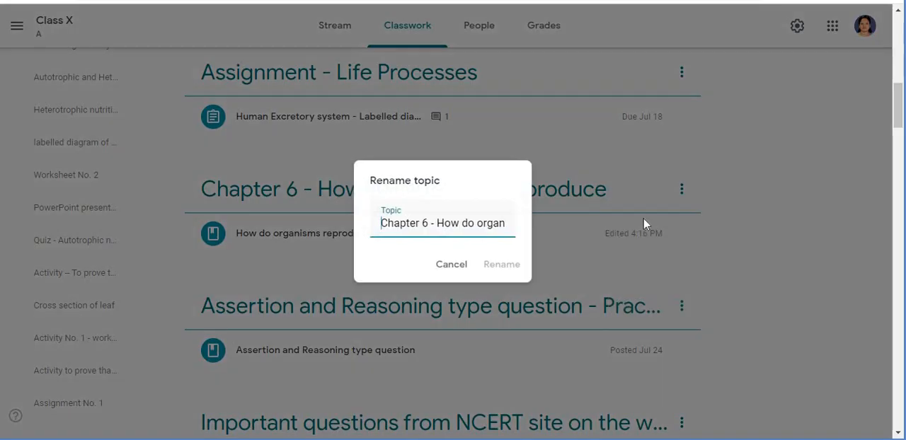
click(428, 223)
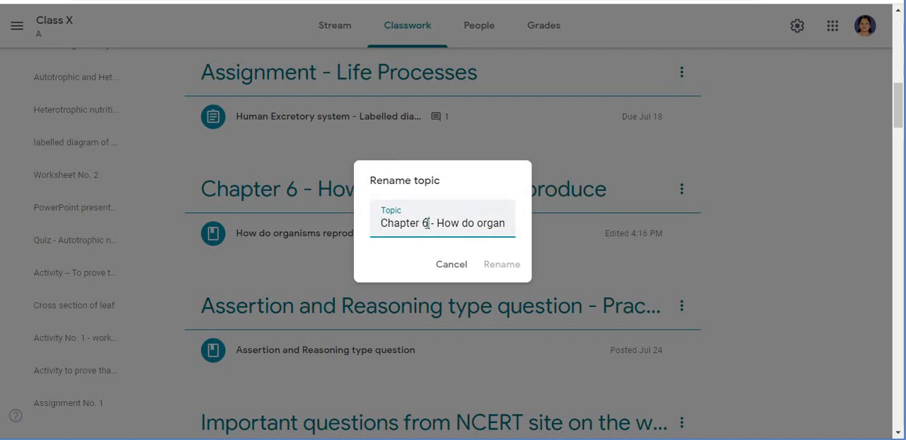
key(BackSpace)
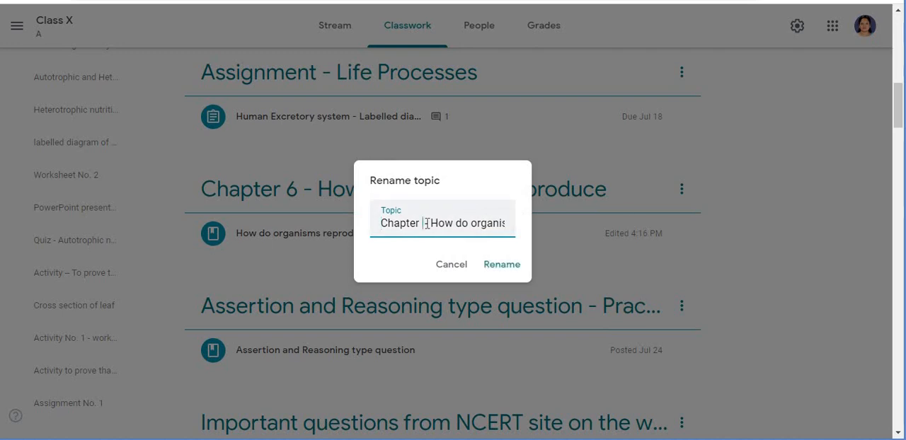
text(8 -)
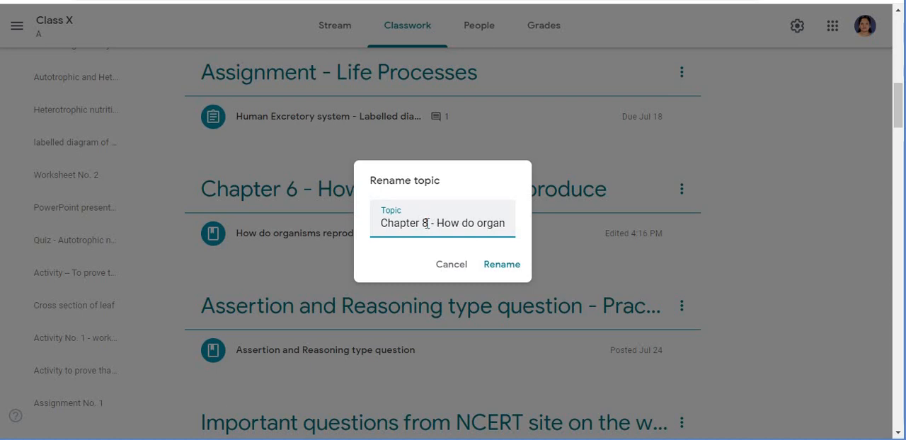
click(502, 265)
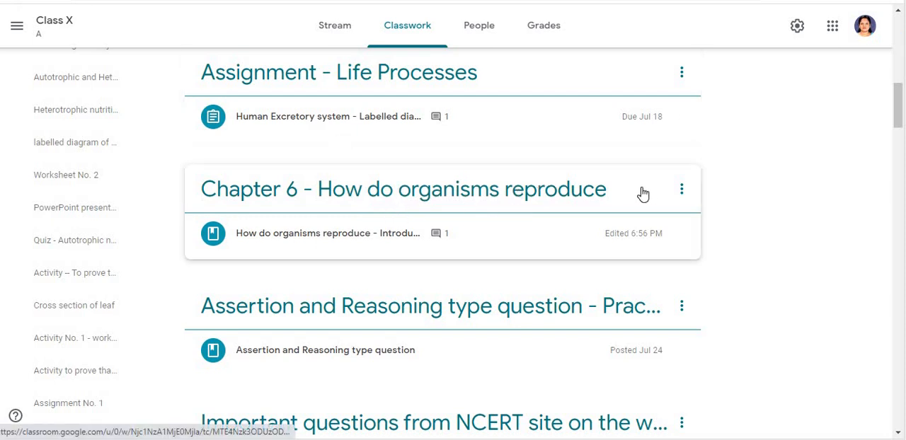
- Rename the Chapter 6 - How do organisms reproduce topic again, changing the chapter number to 8
click(681, 190)
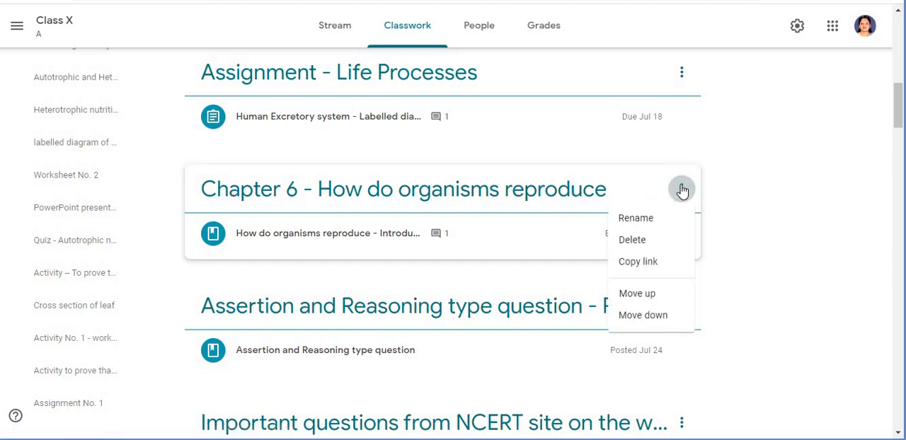
click(640, 223)
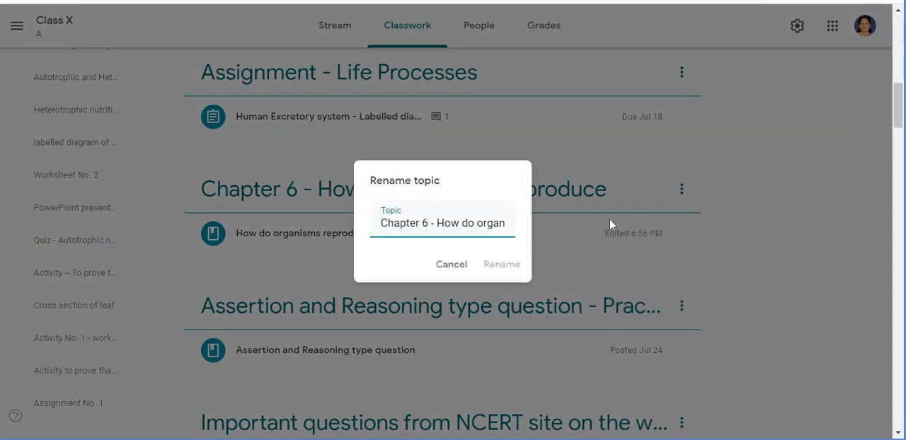
click(429, 224)
key(BackSpace)
text(8)
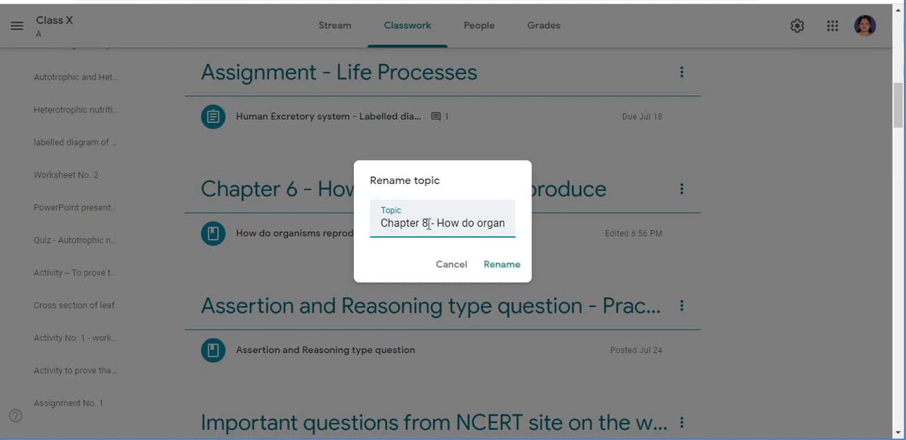
click(502, 268)
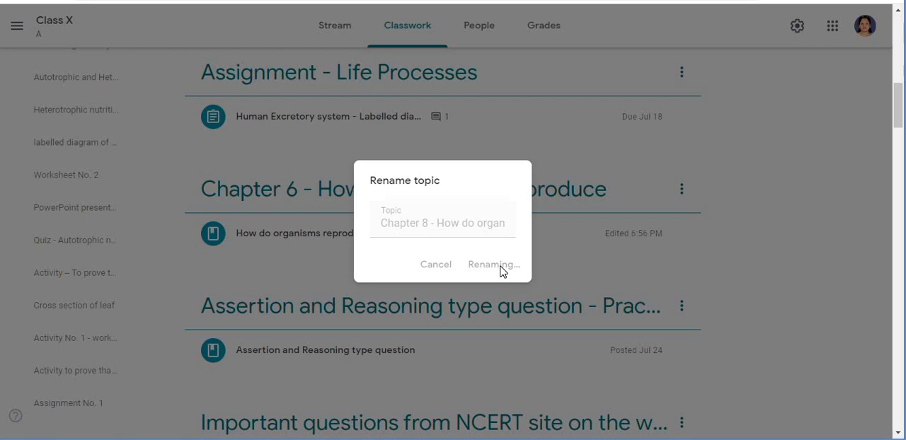